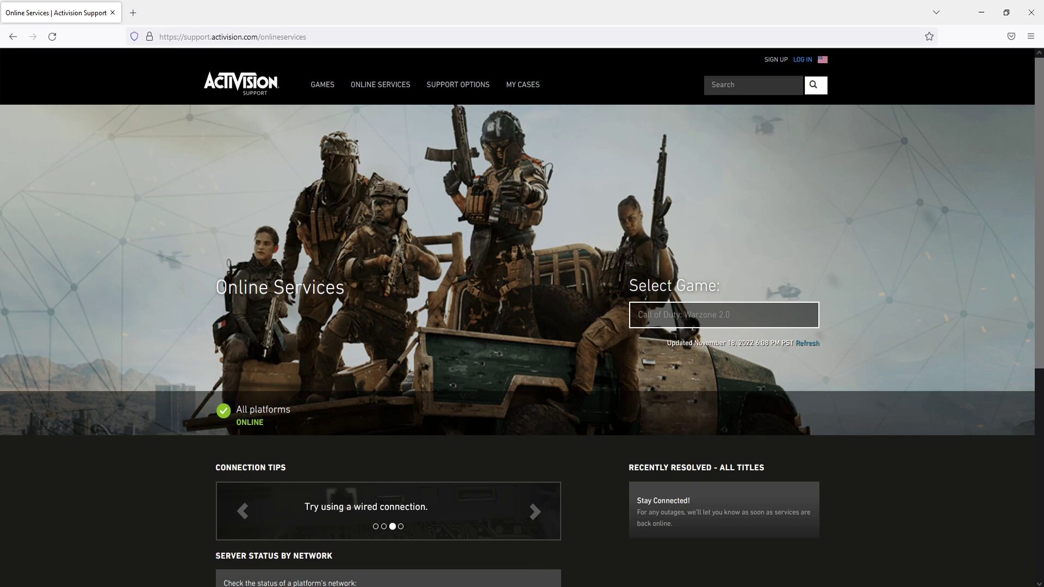
Reload the Warzone 2.0 server status, then review Windows Update's optional driver updates.
left_click(809, 343)
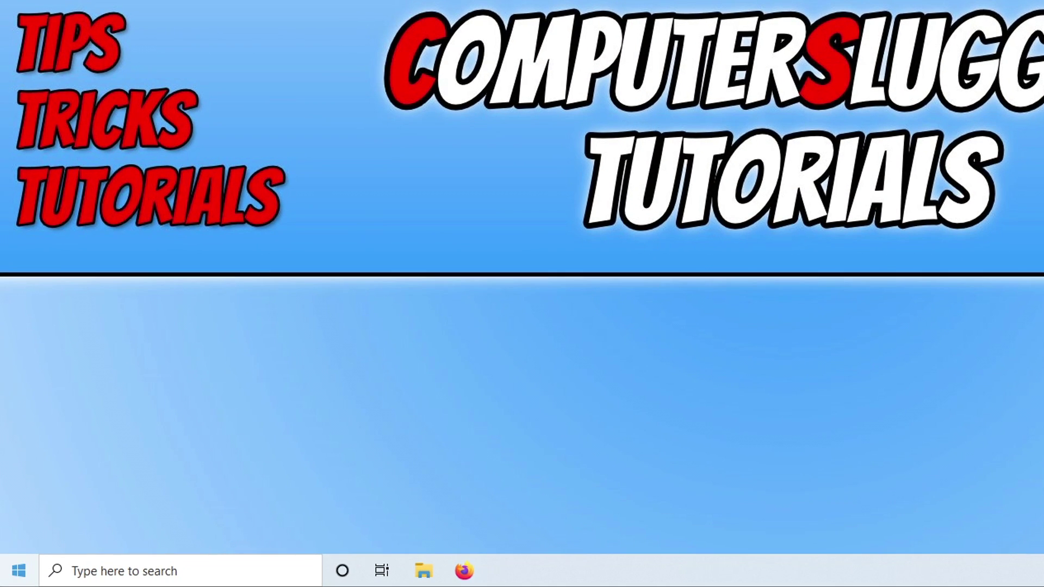
right_click(6, 584)
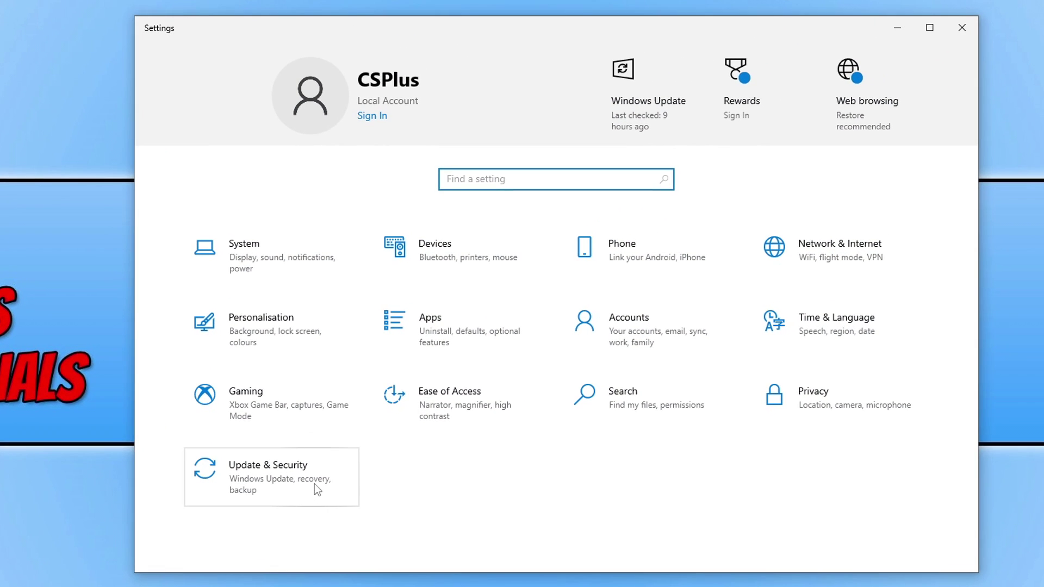
left_click(320, 443)
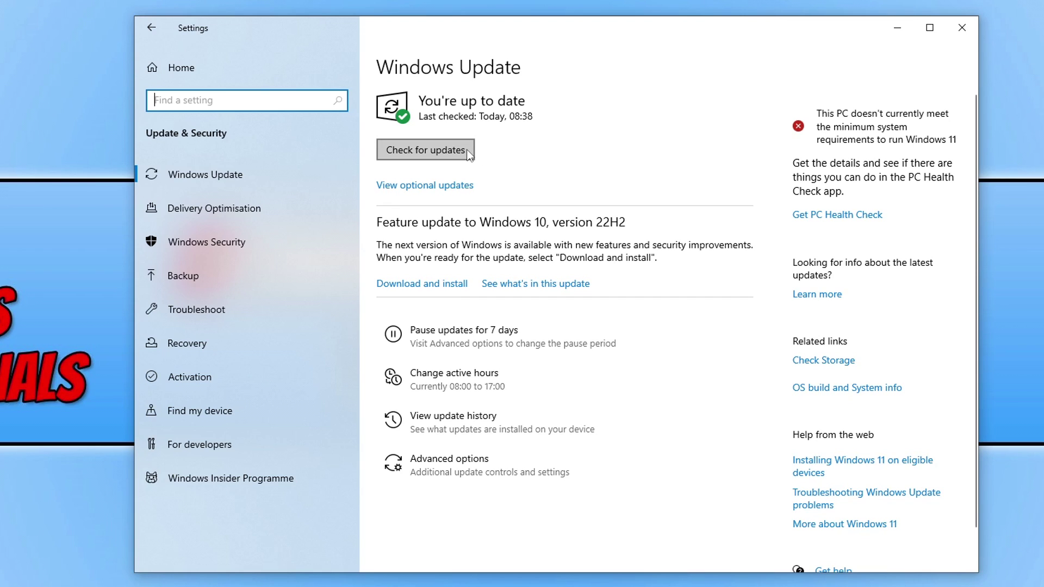
left_click(460, 185)
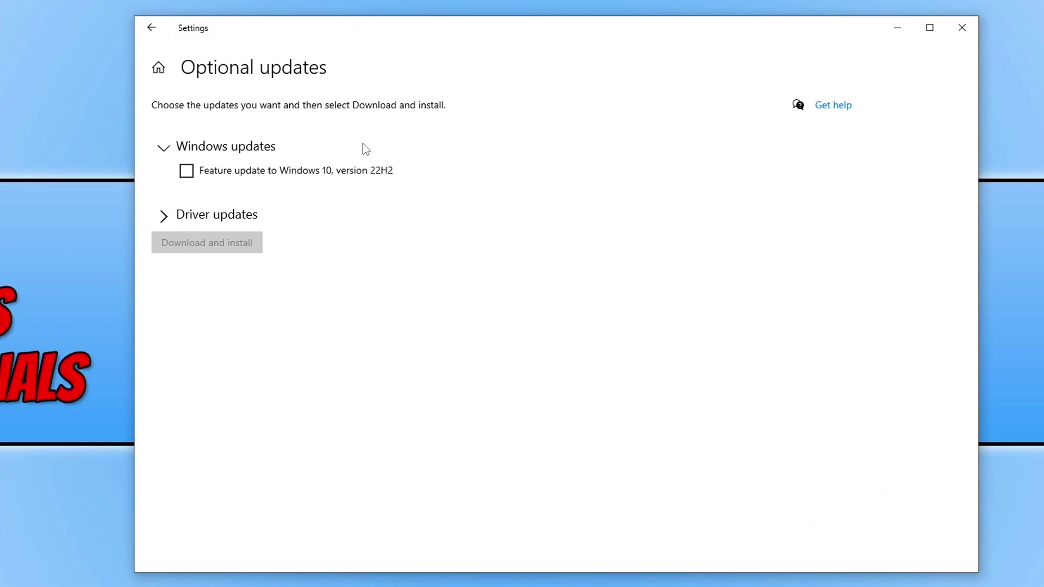
left_click(242, 221)
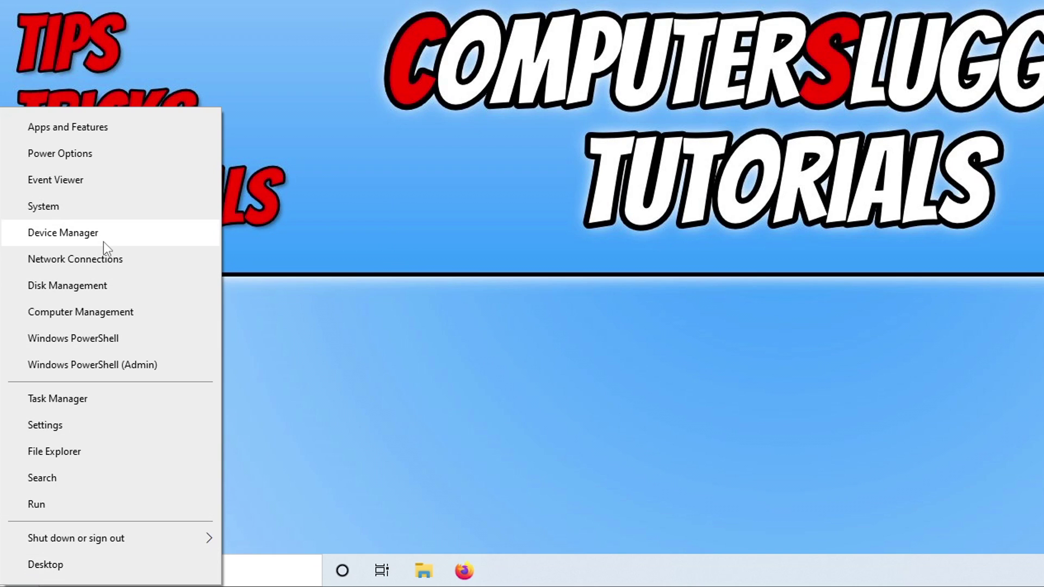
Search automatically for a newer Realtek PCIe GbE Family Controller driver in Device Manager.
left_click(103, 242)
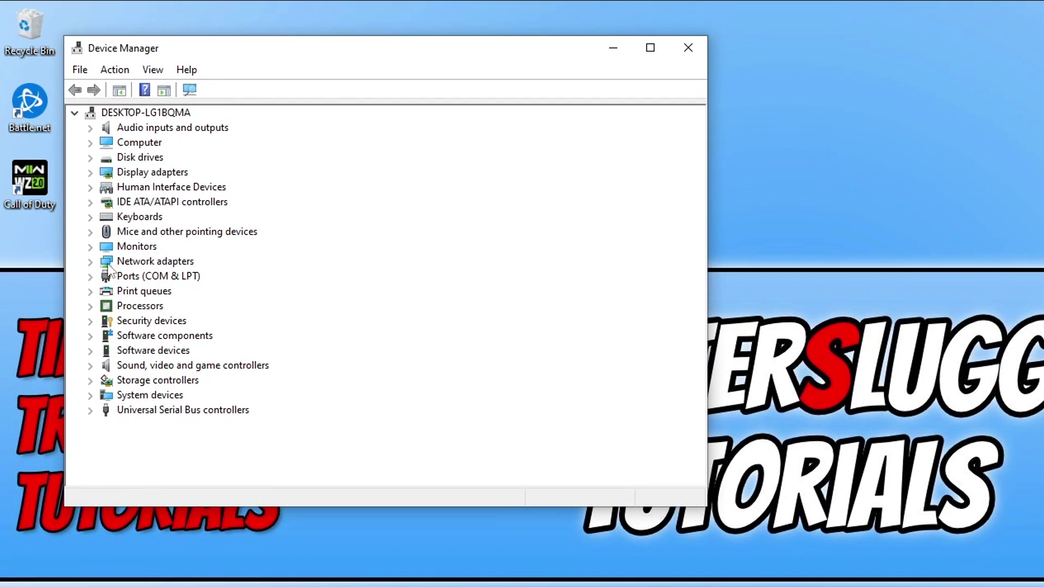
left_click(99, 260)
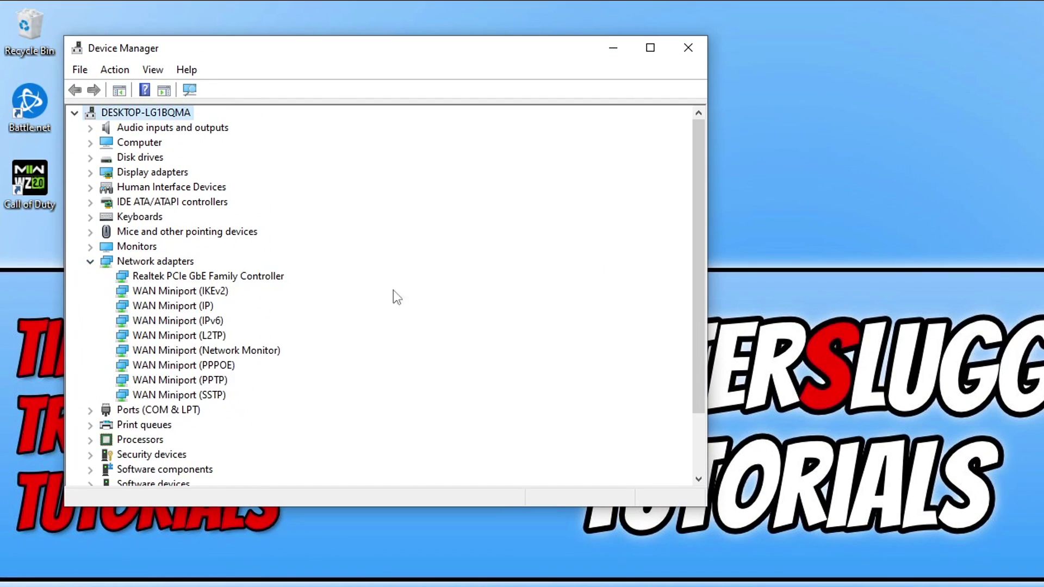
right_click(261, 278)
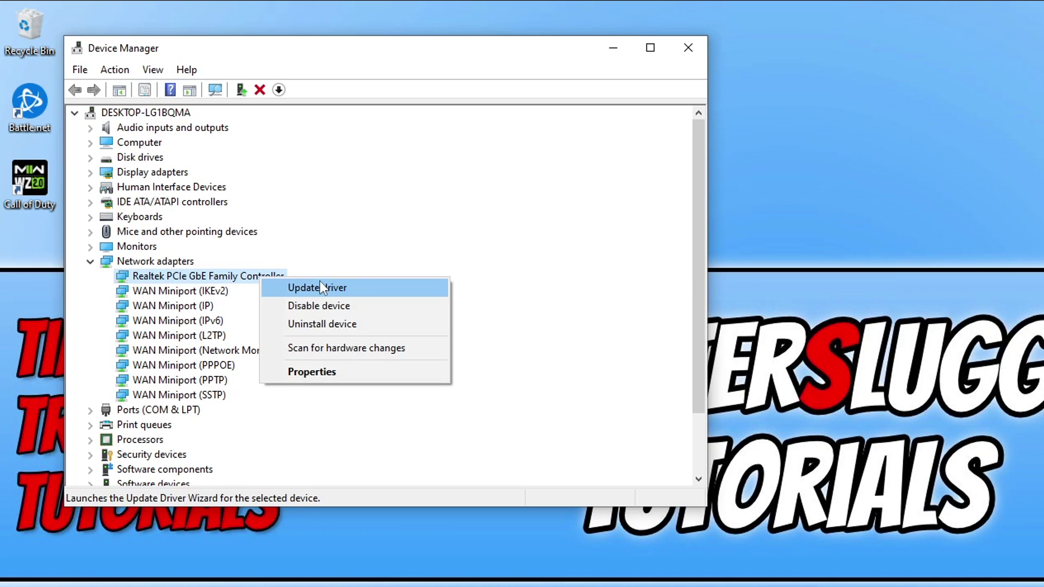
left_click(320, 287)
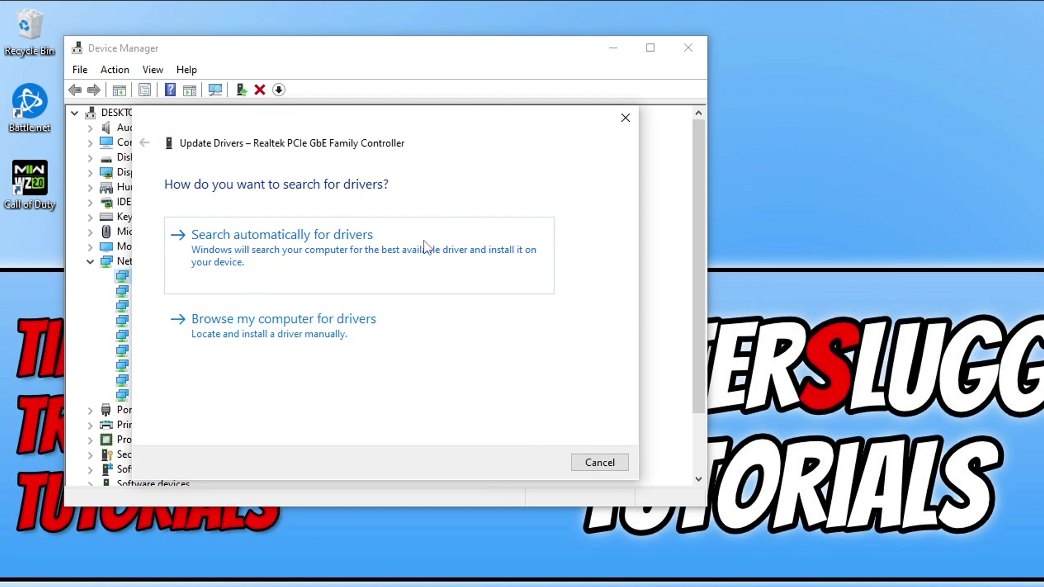
left_click(416, 259)
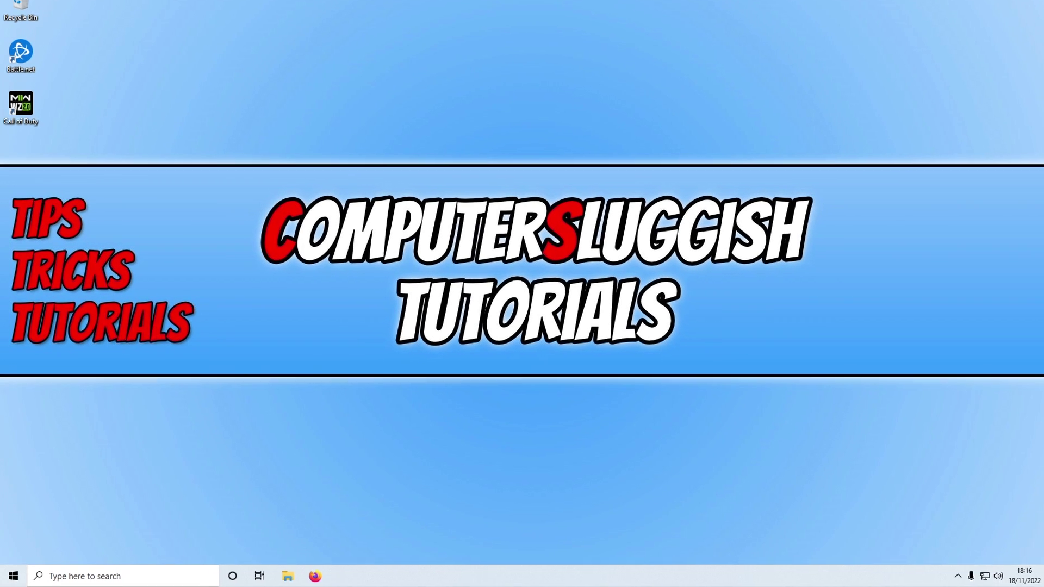
Search 'defender' and open Windows Defender Firewall's list of allowed apps.
key("super")
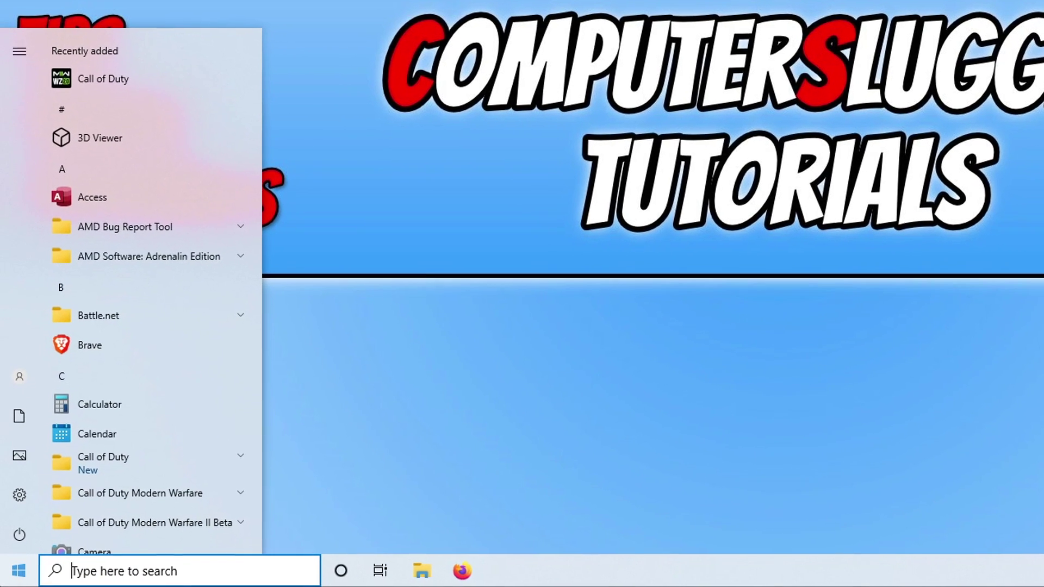
type("defender")
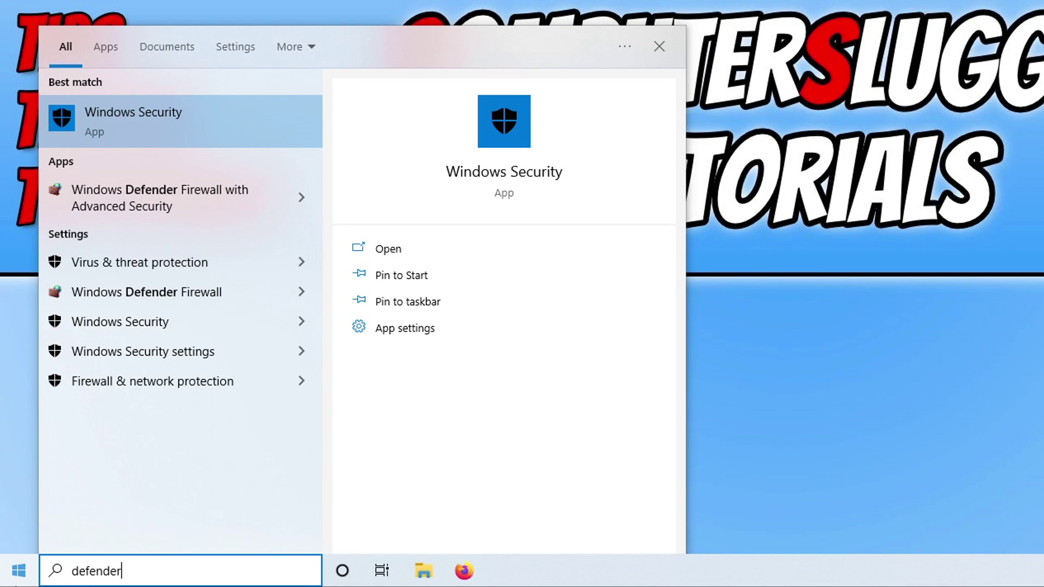
left_click(240, 296)
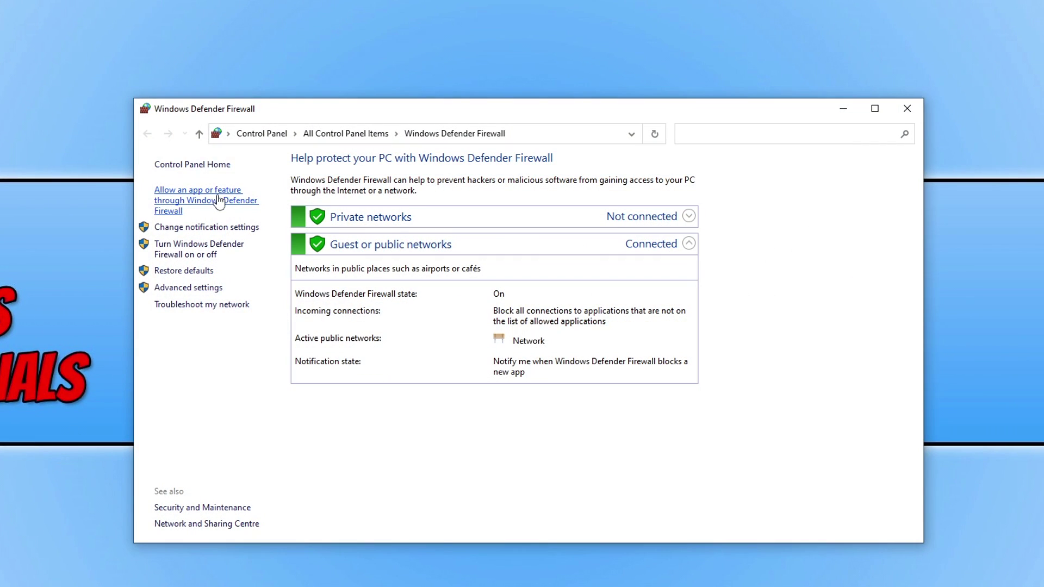
left_click(217, 201)
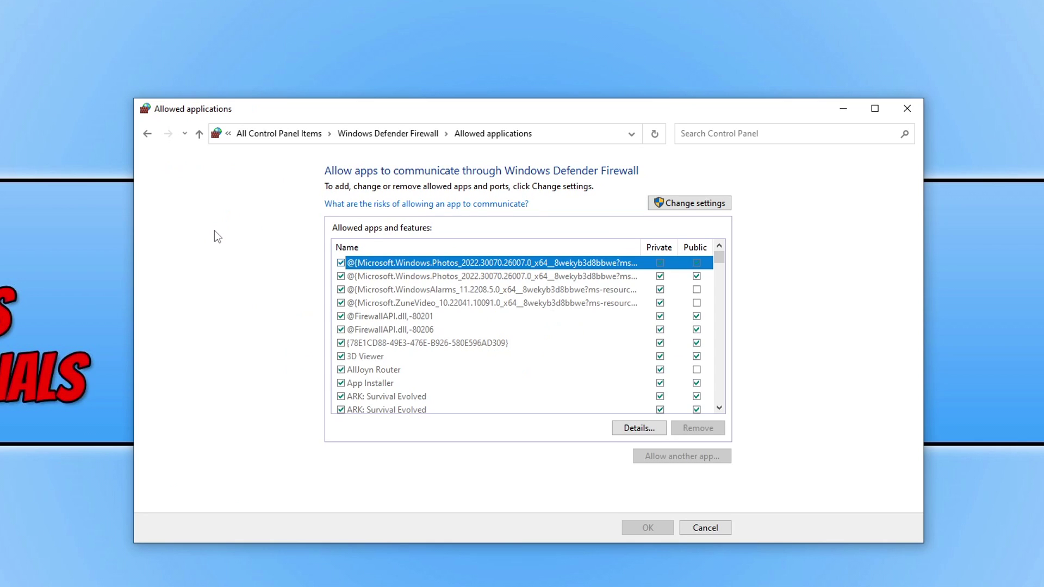
Select the Call of Duty® HQ entry and unlock the list with Change settings.
left_click(445, 288)
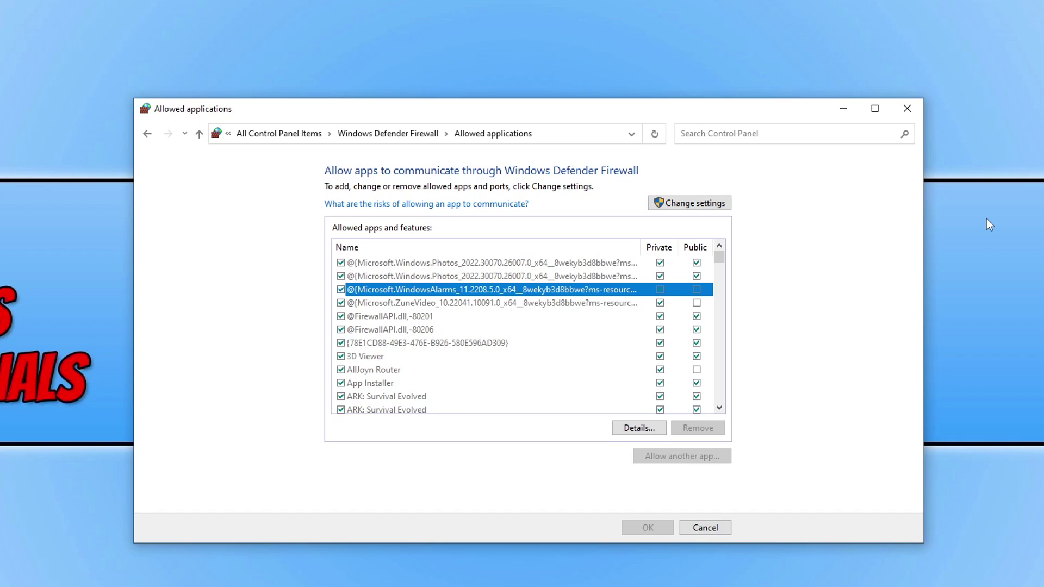
key("c")
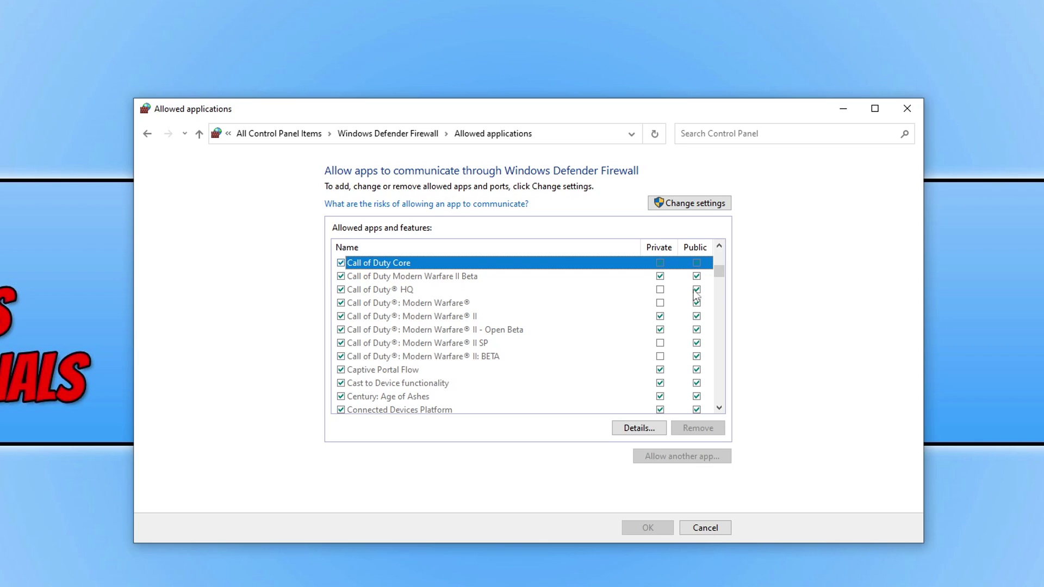
left_click(511, 290)
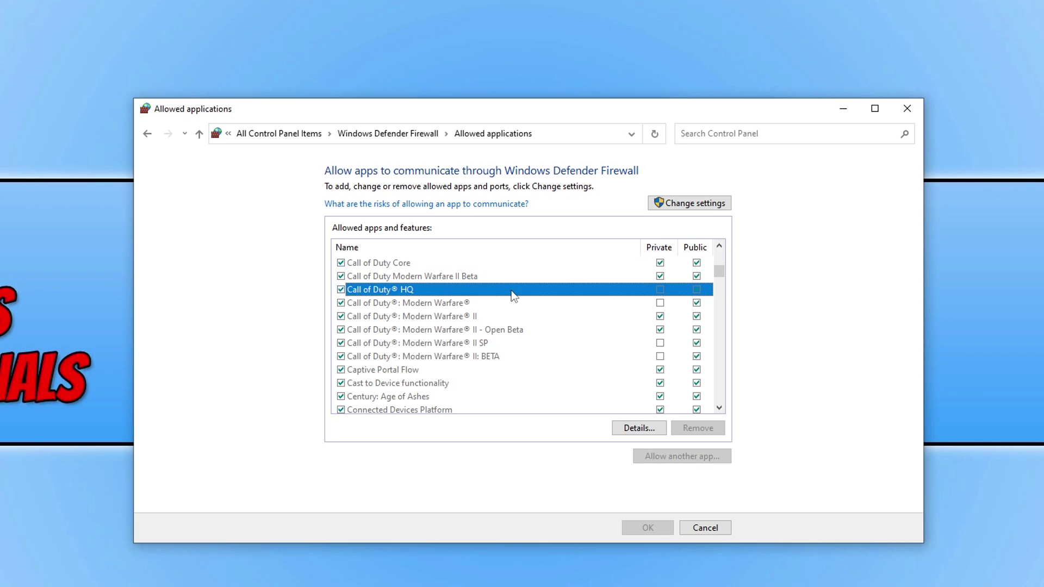
left_click(694, 203)
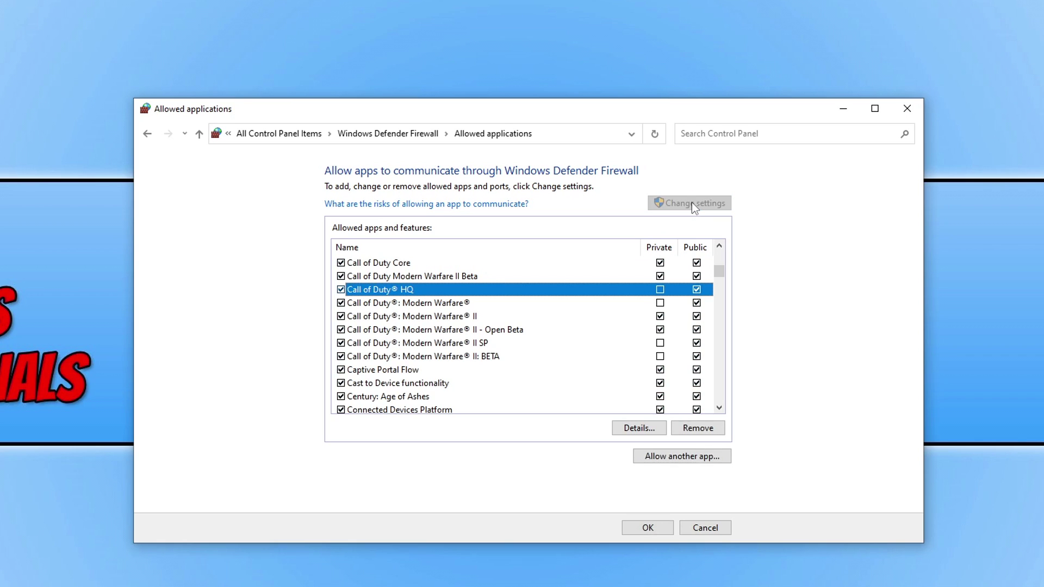
left_click(710, 459)
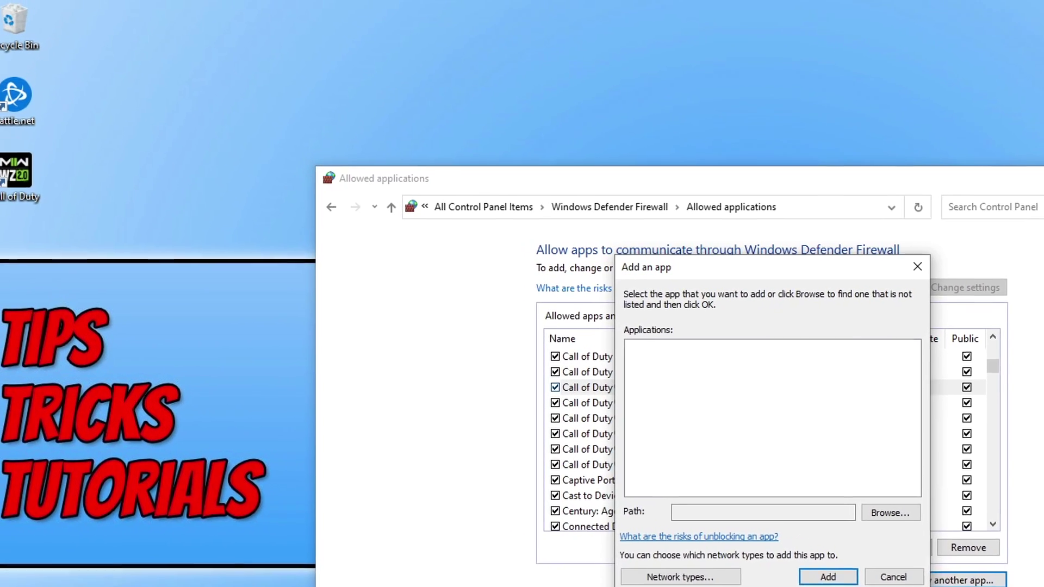
right_click(16, 180)
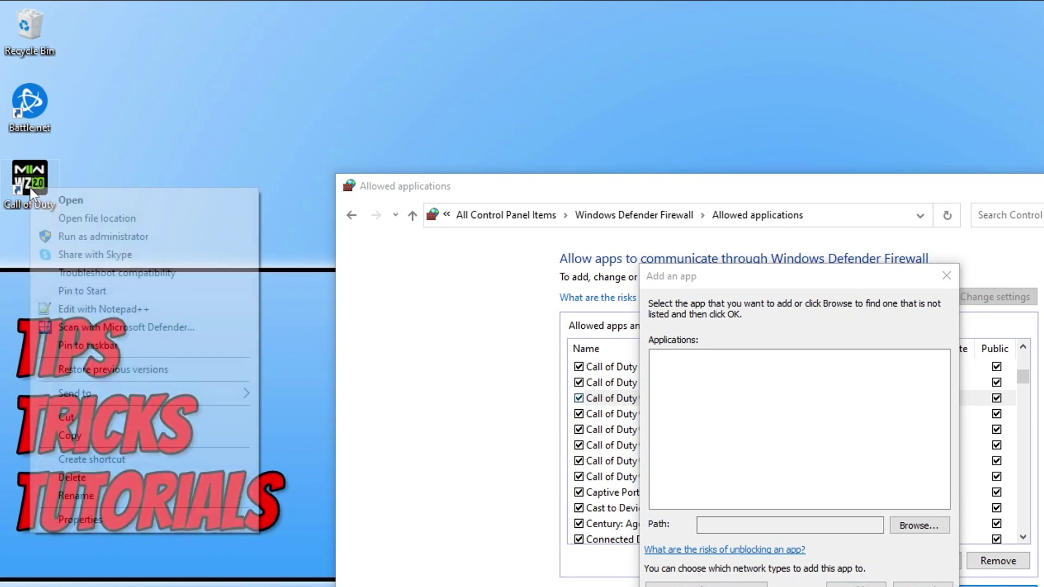
left_click(135, 216)
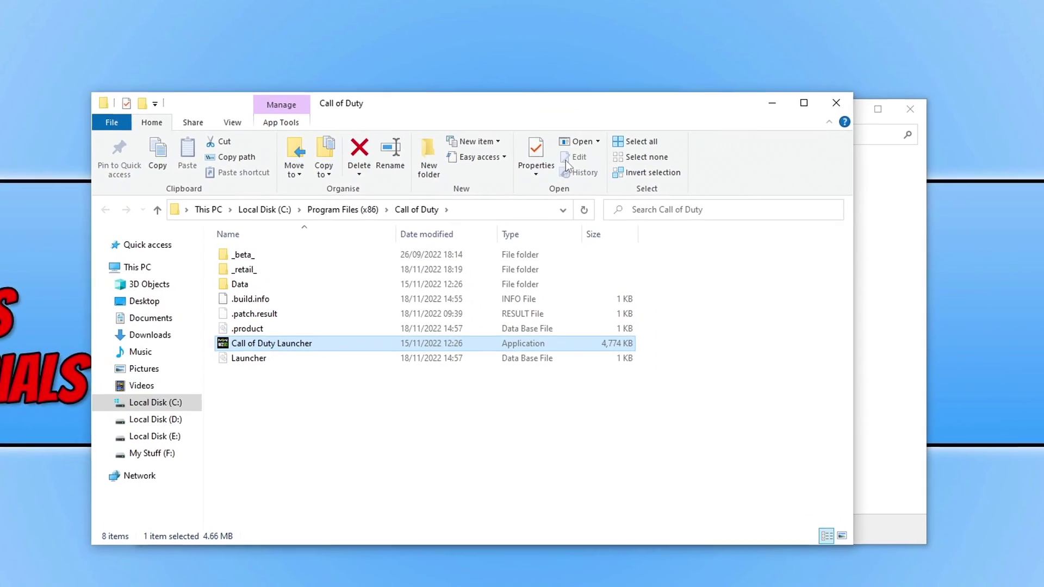
left_click(251, 271)
double_click(252, 271)
scroll(405, 354, "down", 8)
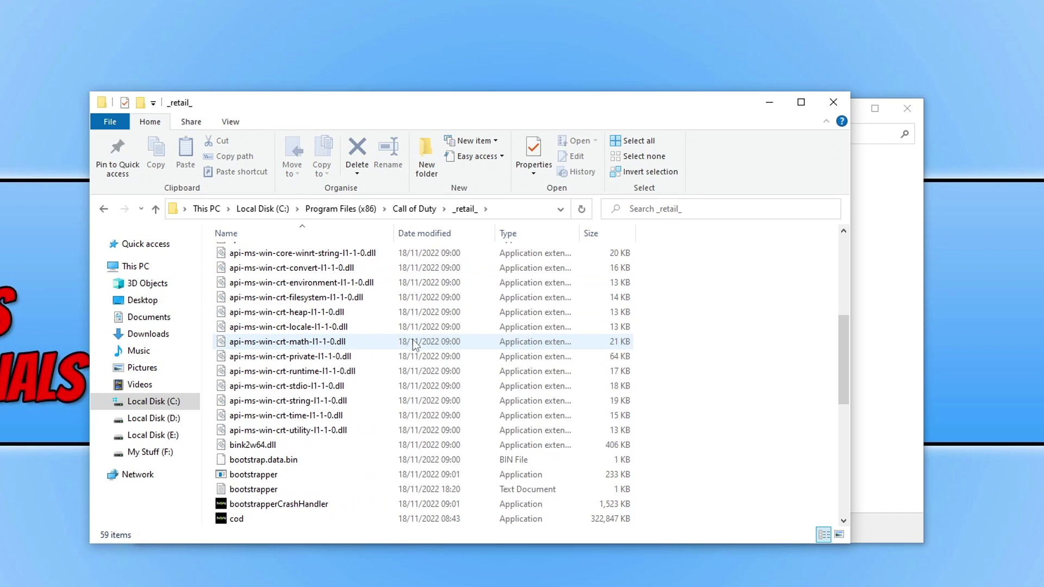
left_click(284, 388)
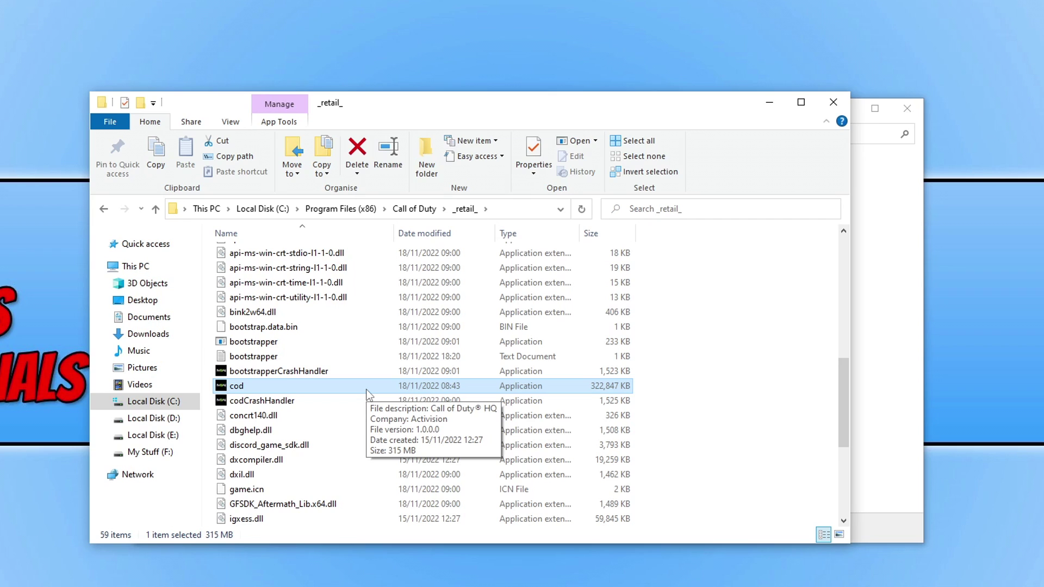
left_click(765, 103)
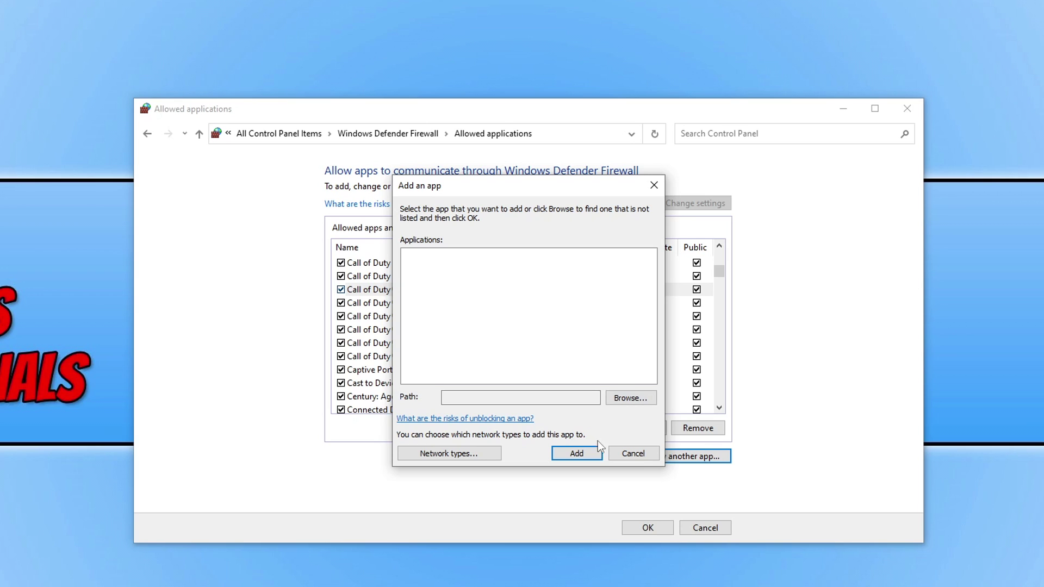
left_click(638, 454)
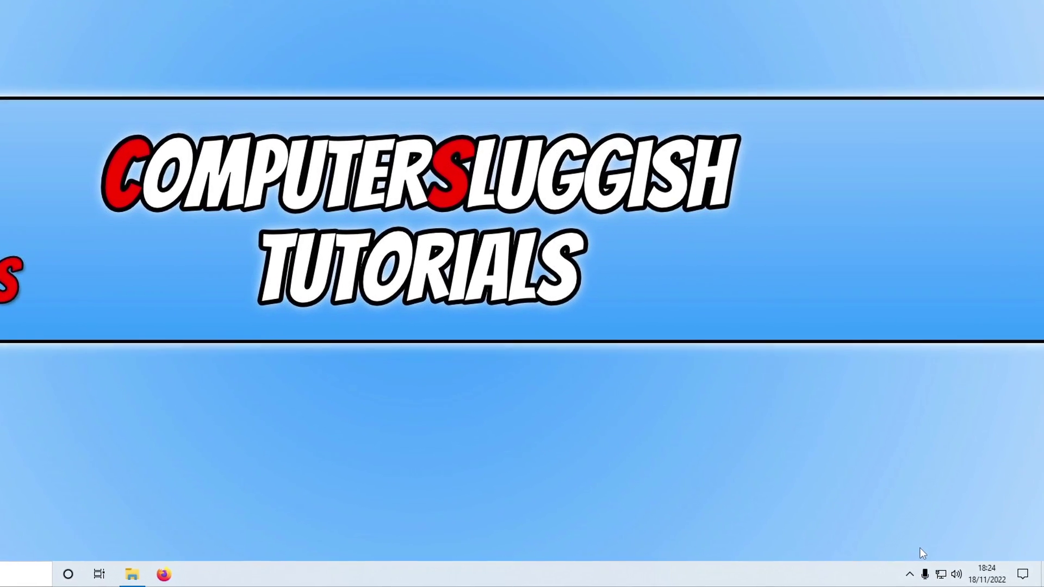
Run Troubleshoot problems from the network tray icon to diagnose the adapter.
right_click(931, 573)
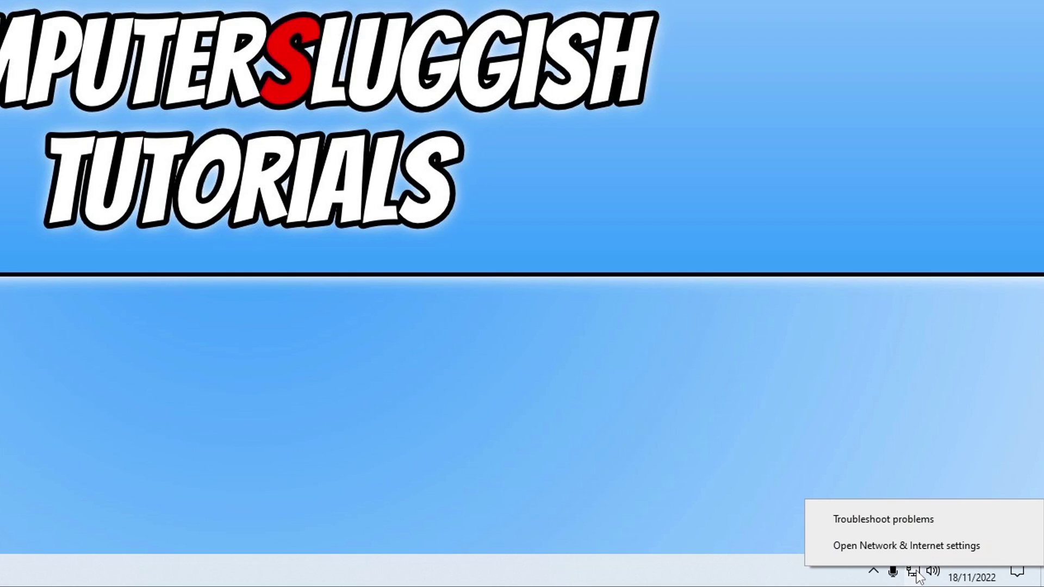
left_click(972, 531)
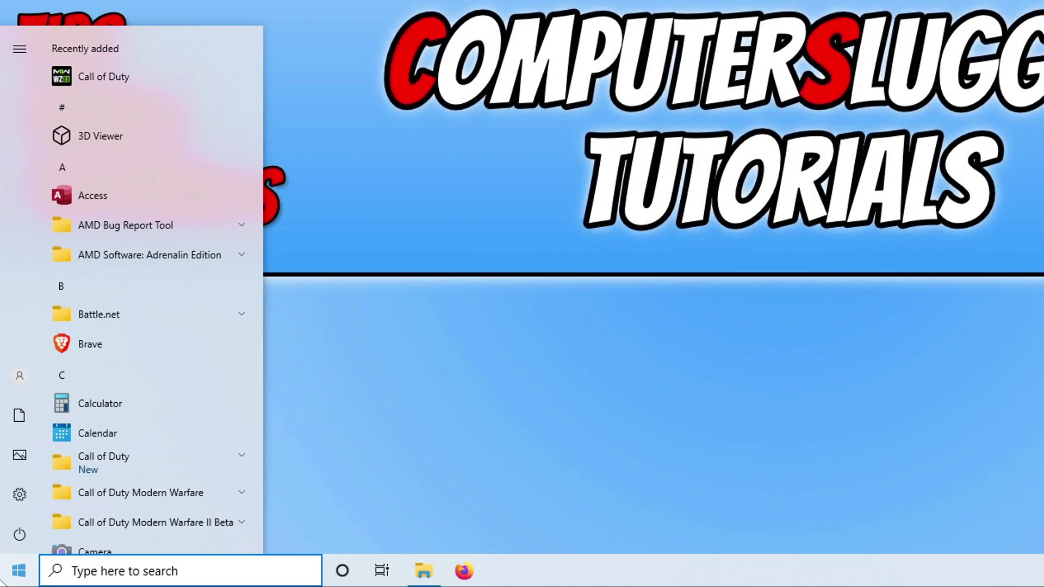
Open Command Prompt and run ipconfig /flushdns to clear the DNS resolver cache.
type("cmd")
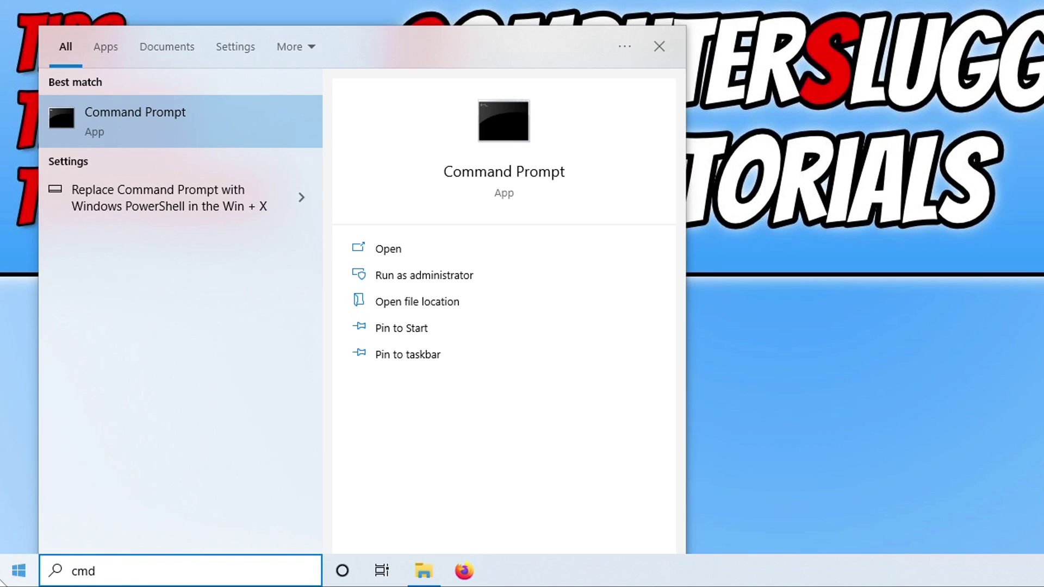
left_click(194, 119)
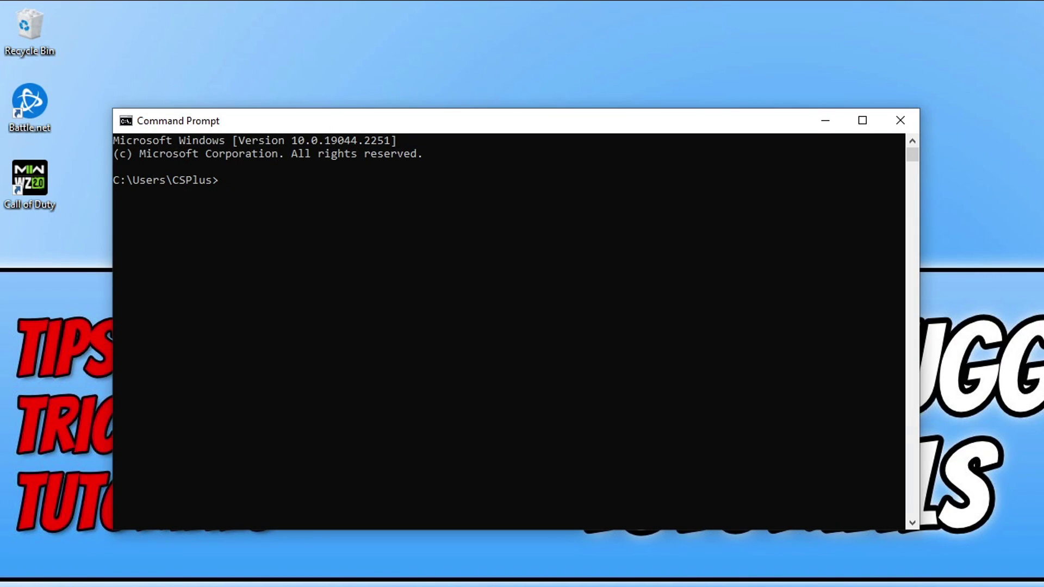
type("ipconfig /flushdns")
key("Return")
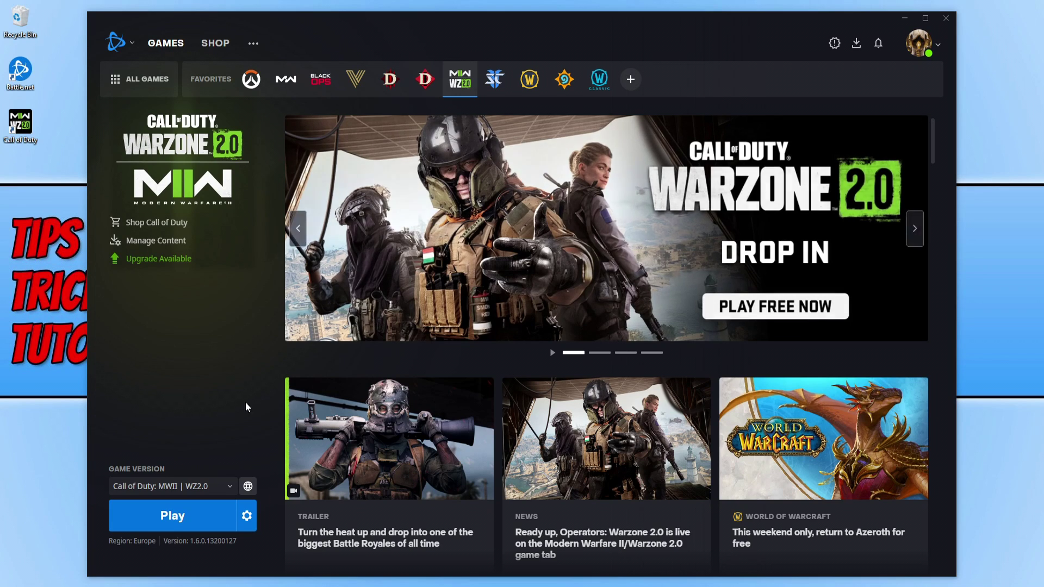
Begin a Scan and Repair of Call of Duty: MWII | WZ2.0 from the Play gear menu.
left_click(246, 516)
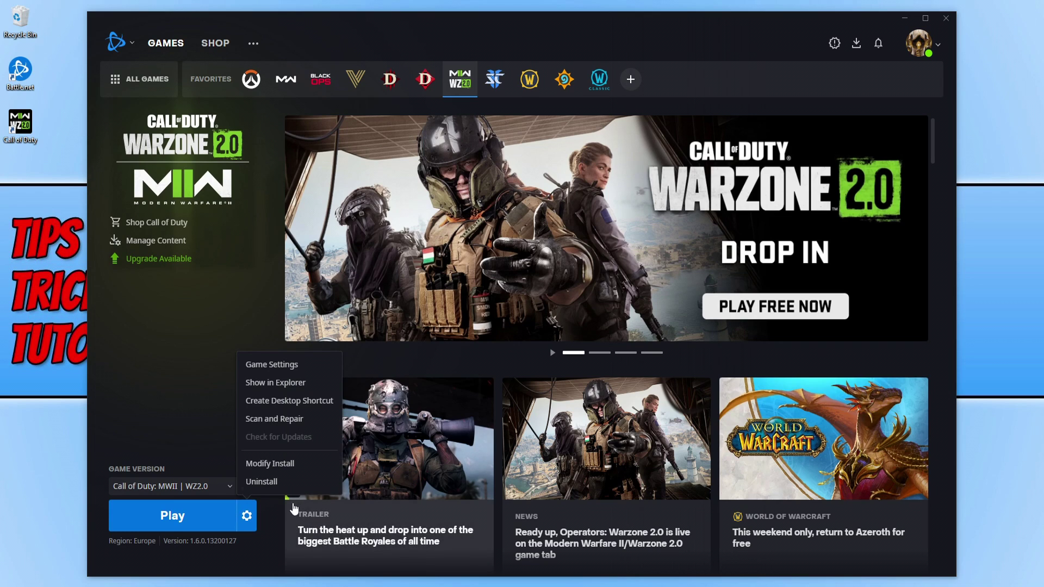
left_click(322, 429)
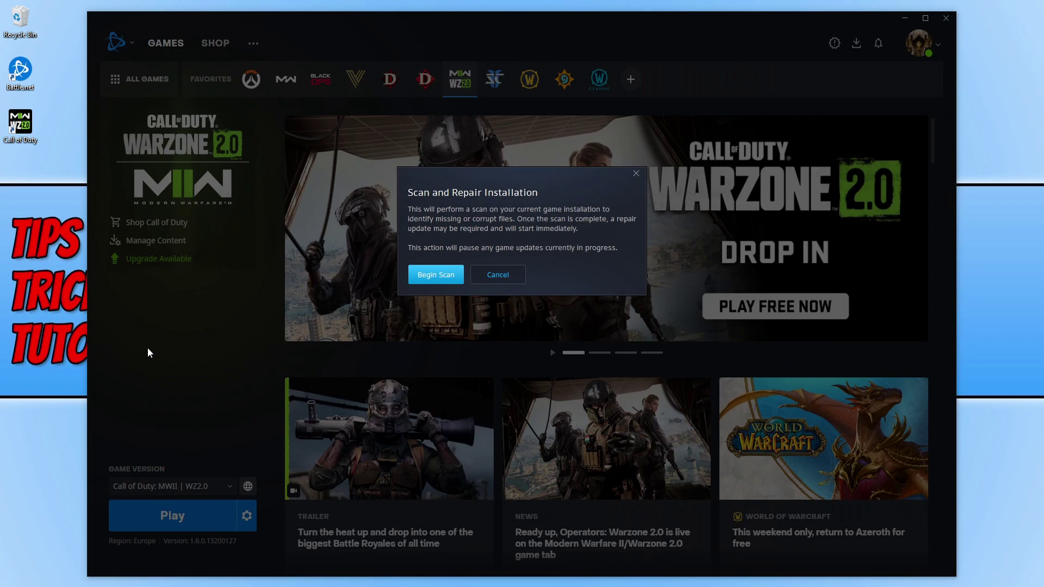
left_click(451, 274)
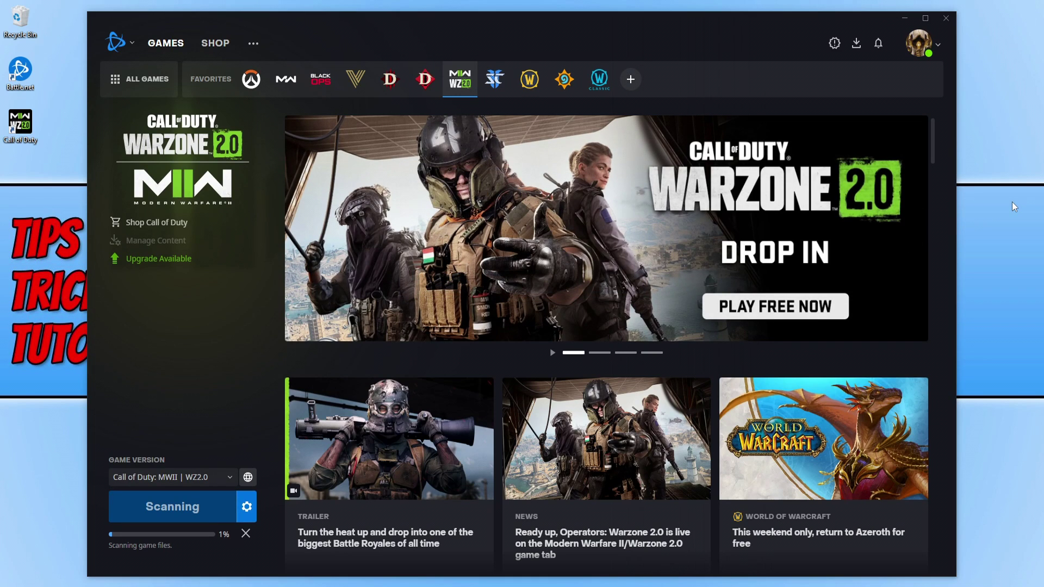